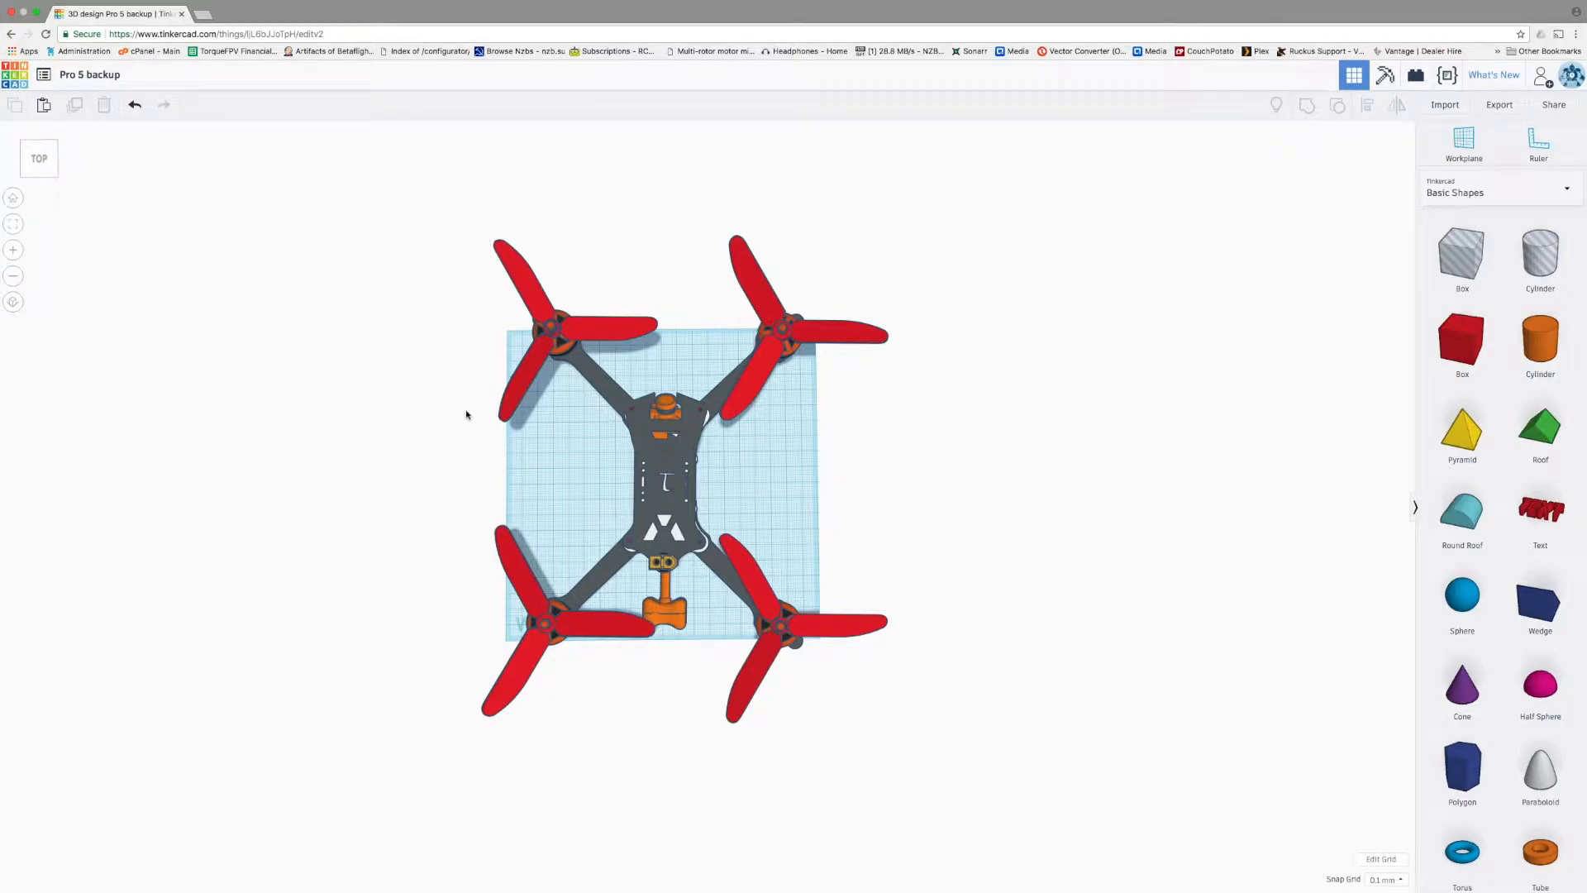
Orbit from the top-down view to a side-on perspective of the stacked centre plates
mouse_move(545, 495)
mouse_down()
mouse_move(846, 329)
mouse_move(761, 459)
mouse_up()
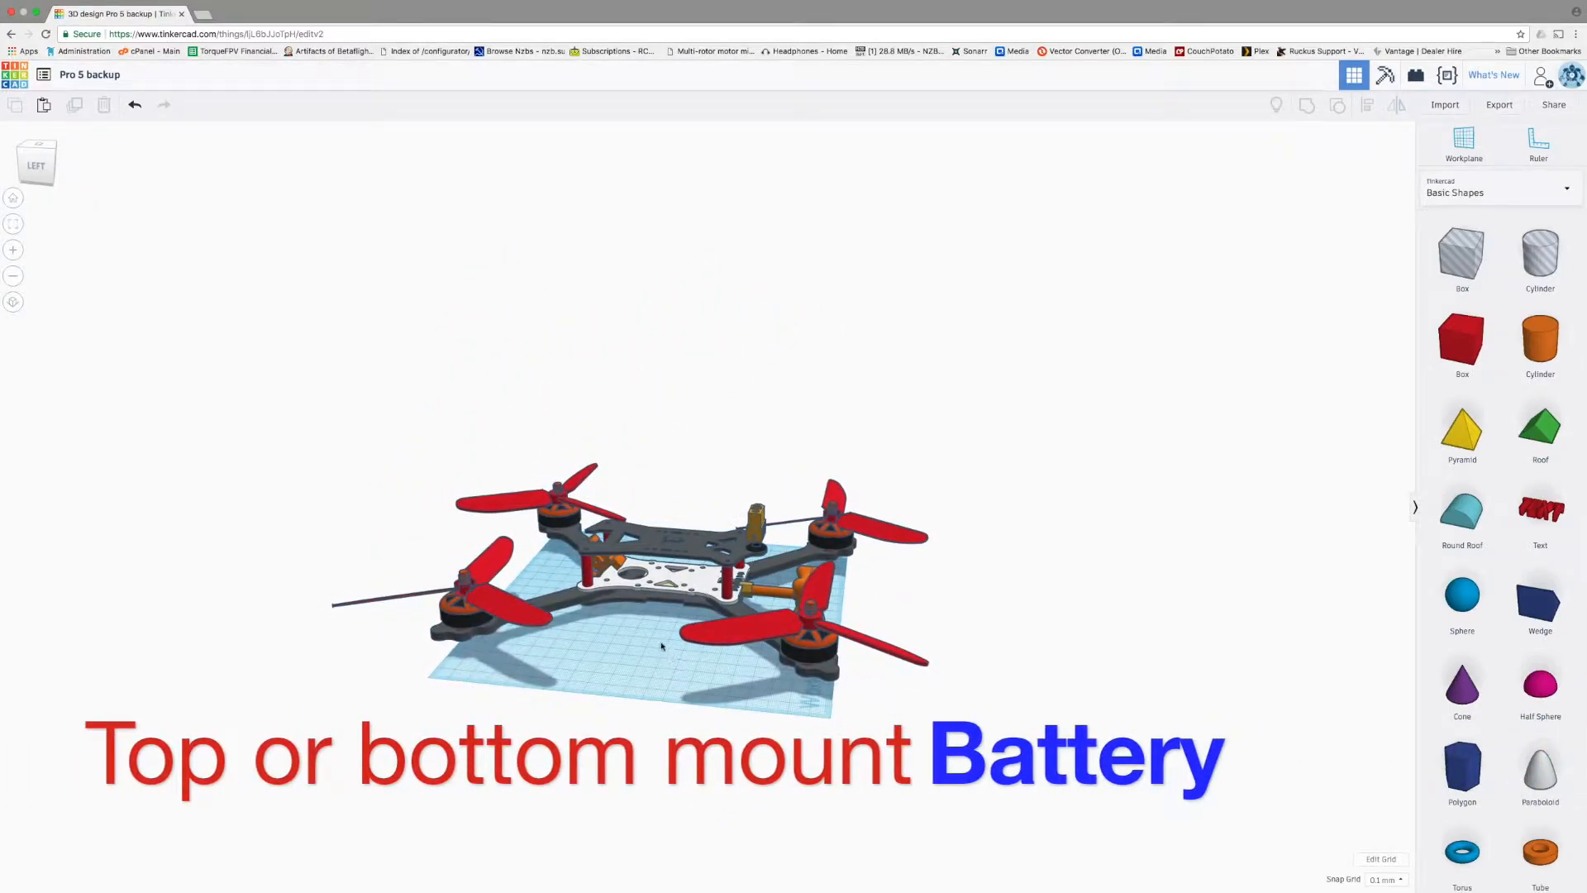
scroll(660, 644, down, 2)
scroll(660, 645, up, 4)
scroll(661, 645, up, 5)
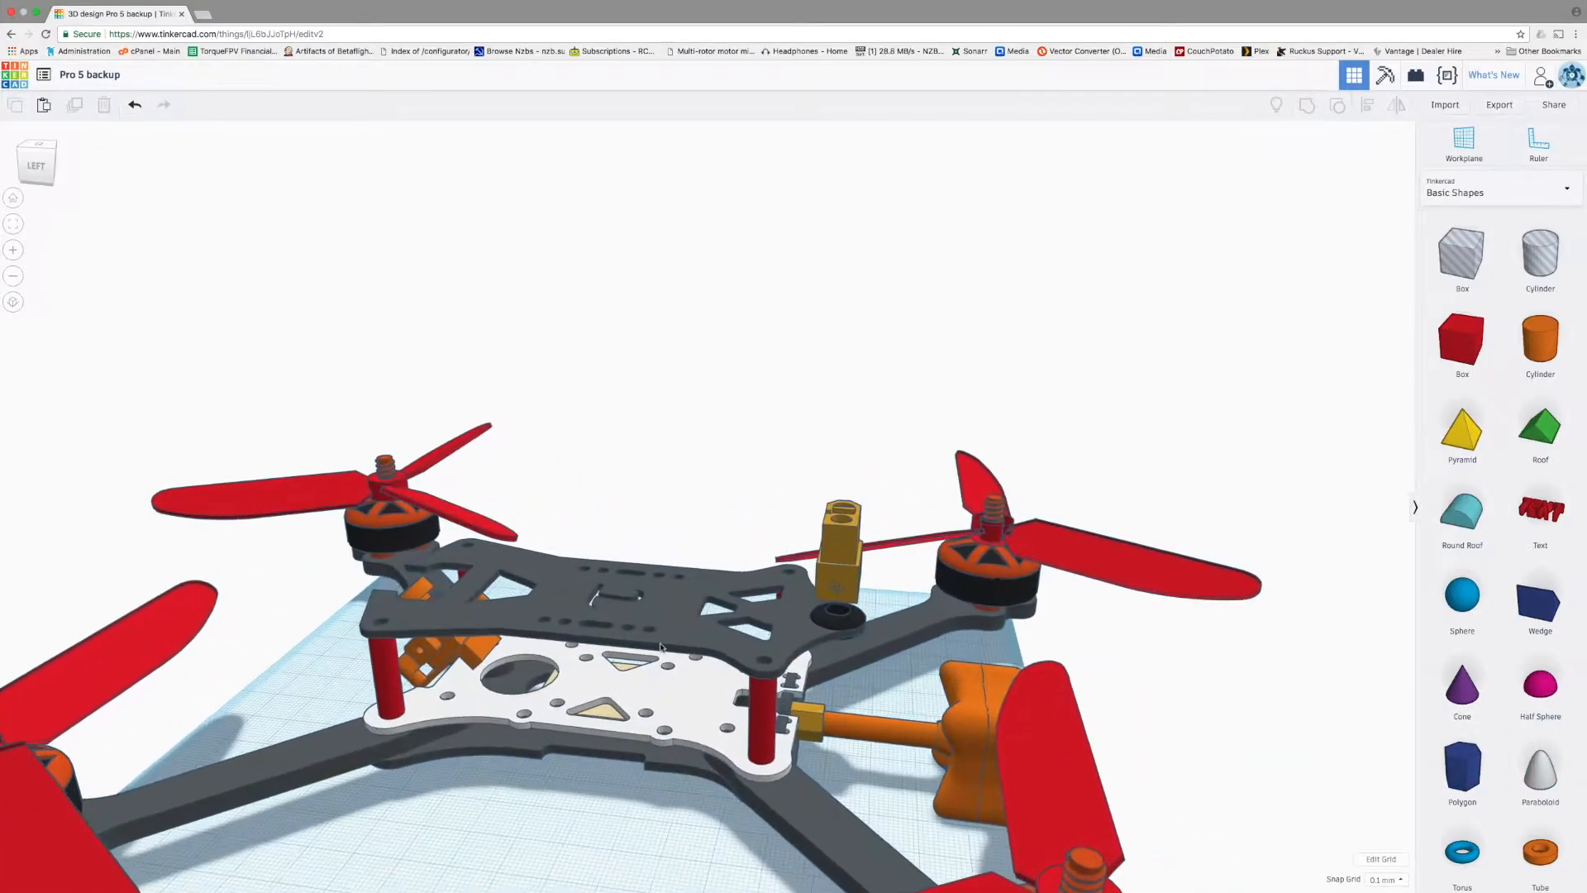
scroll(661, 644, down, 3)
scroll(608, 710, up, 1)
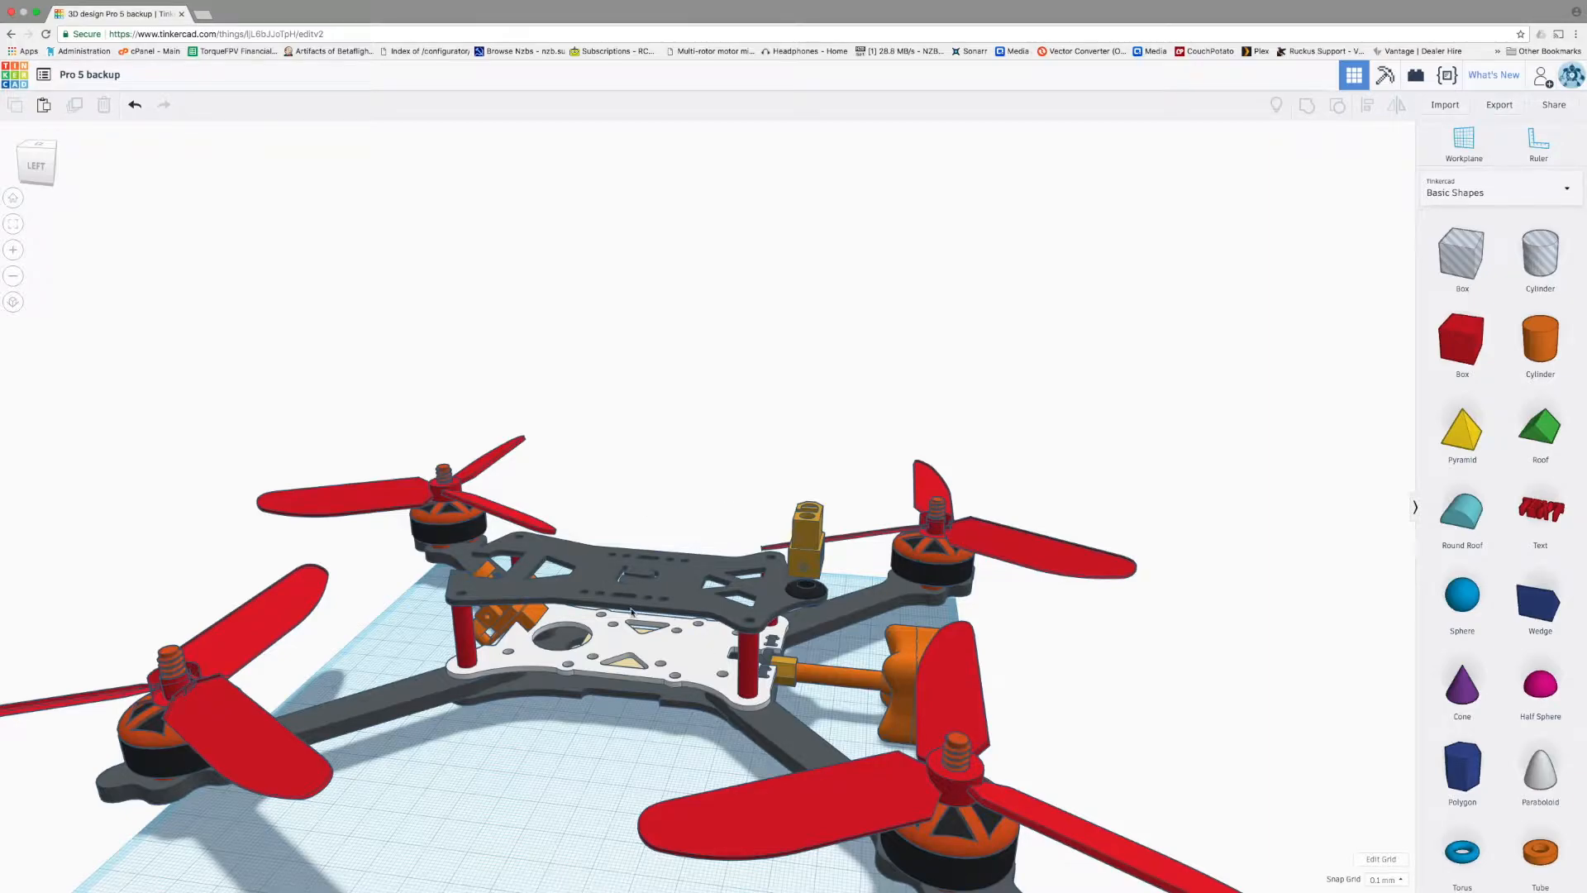
mouse_move(717, 516)
mouse_down()
mouse_move(808, 410)
mouse_move(637, 649)
mouse_up()
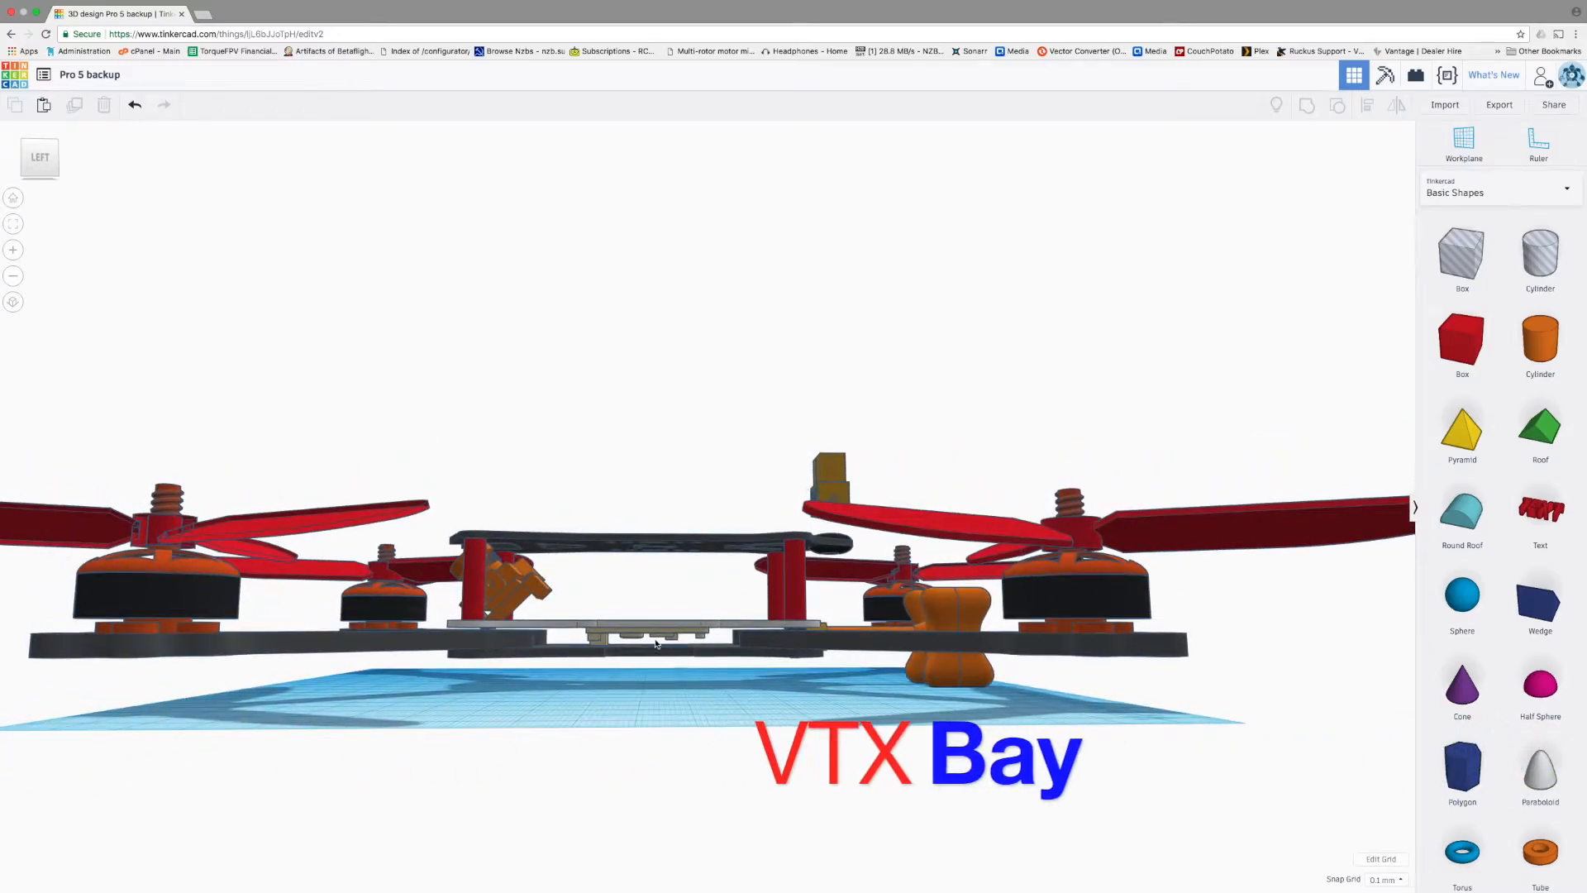
Orbit through top and eye-level angles to a low side view showing the gap between the plates
drag(649, 651, 690, 452)
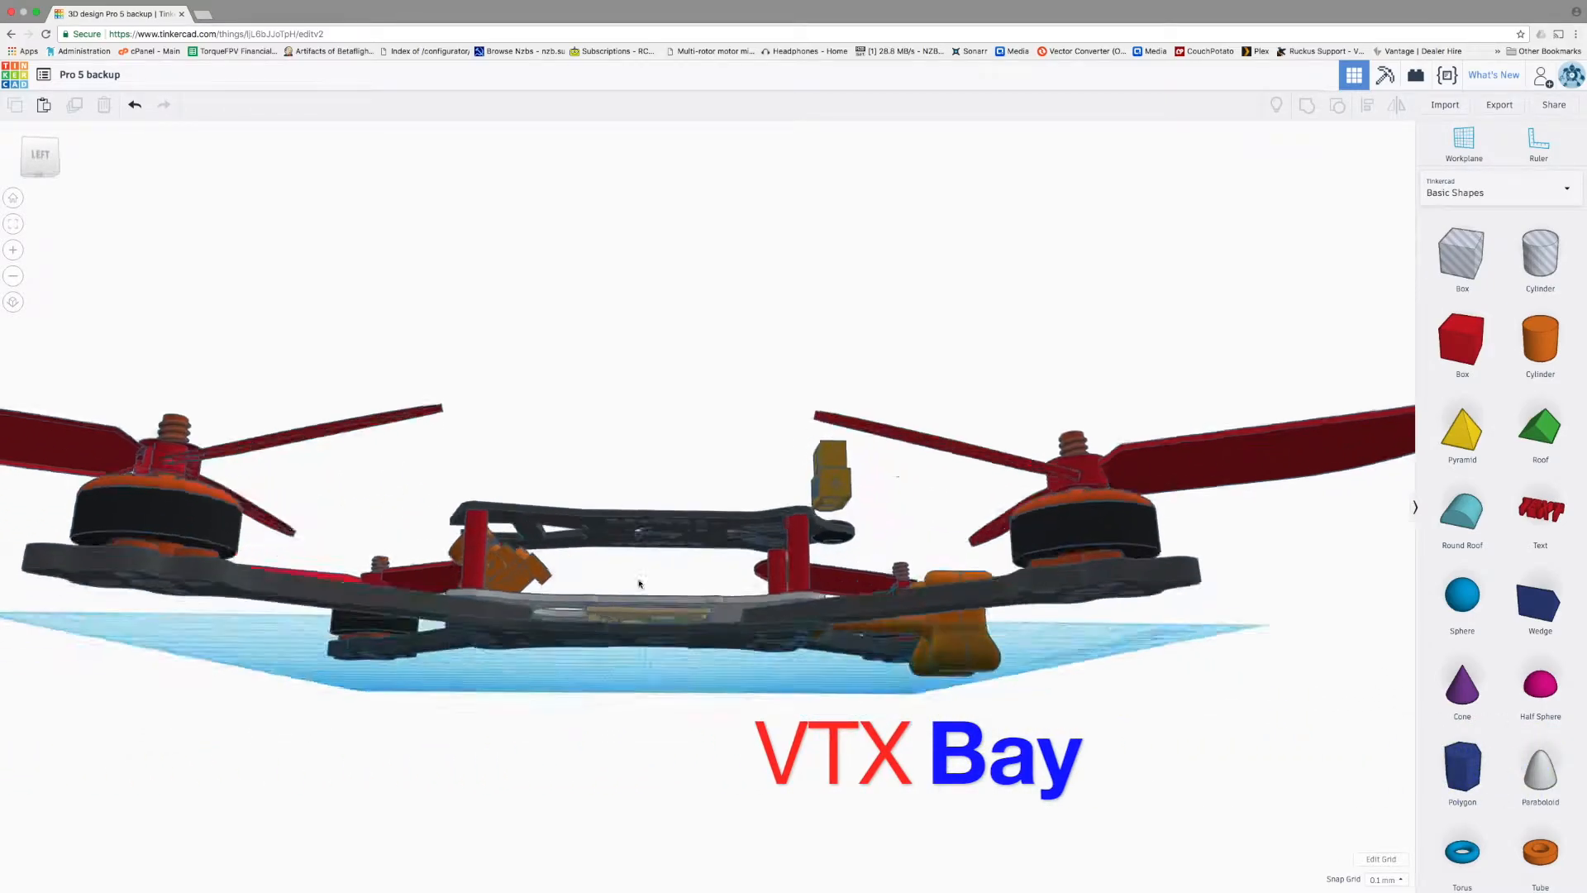
drag(691, 451, 683, 628)
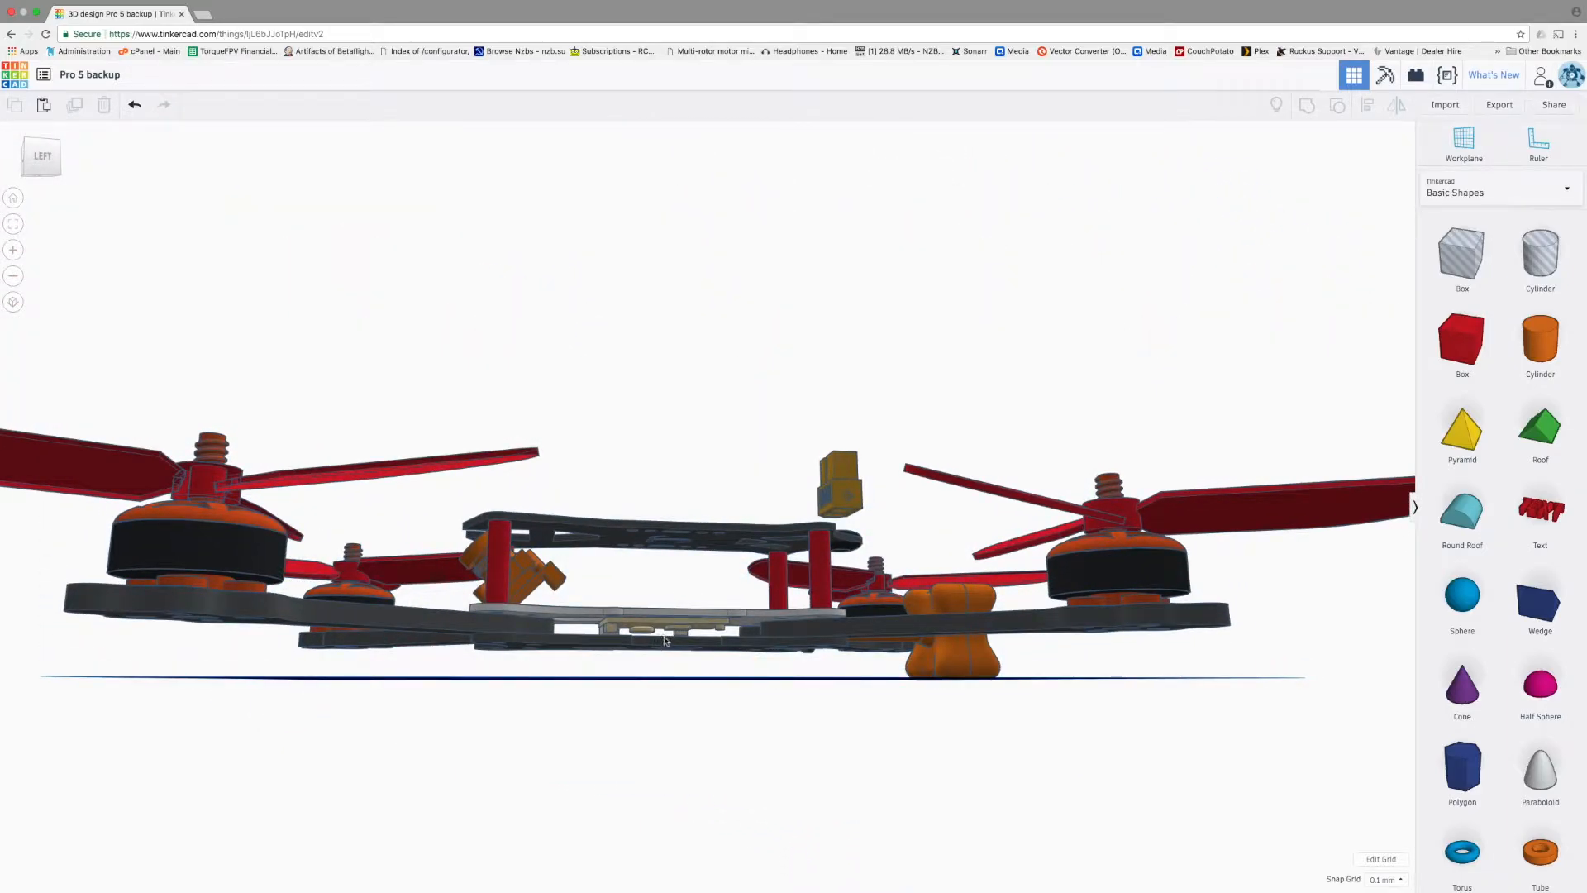
mouse_move(660, 626)
mouse_down()
mouse_move(686, 671)
mouse_move(658, 623)
mouse_up()
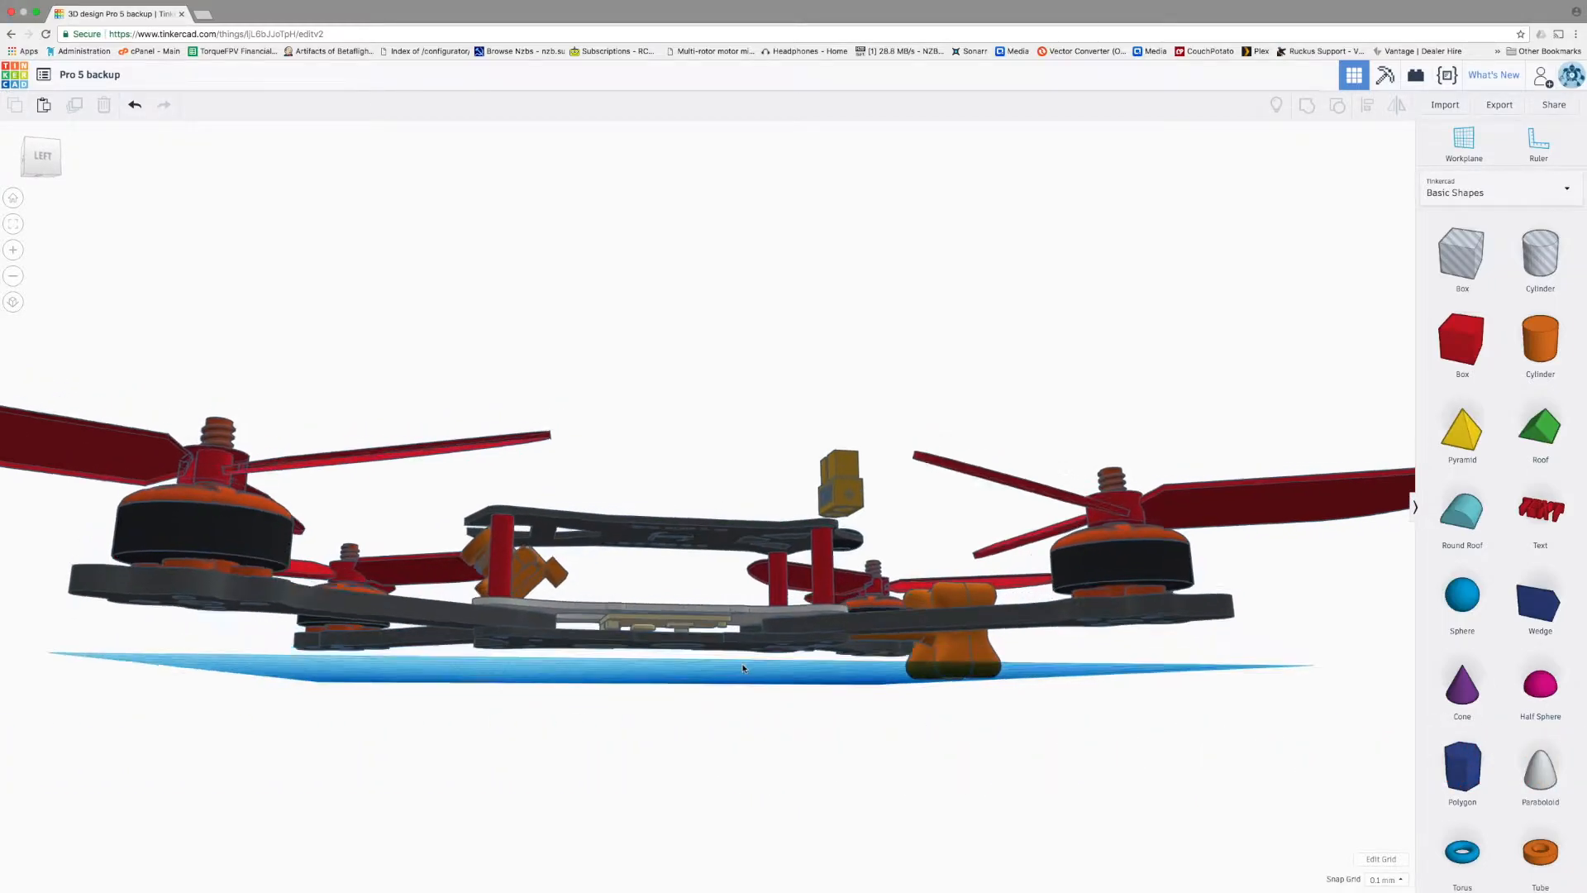
drag(794, 644, 793, 546)
scroll(449, 714, down, 3)
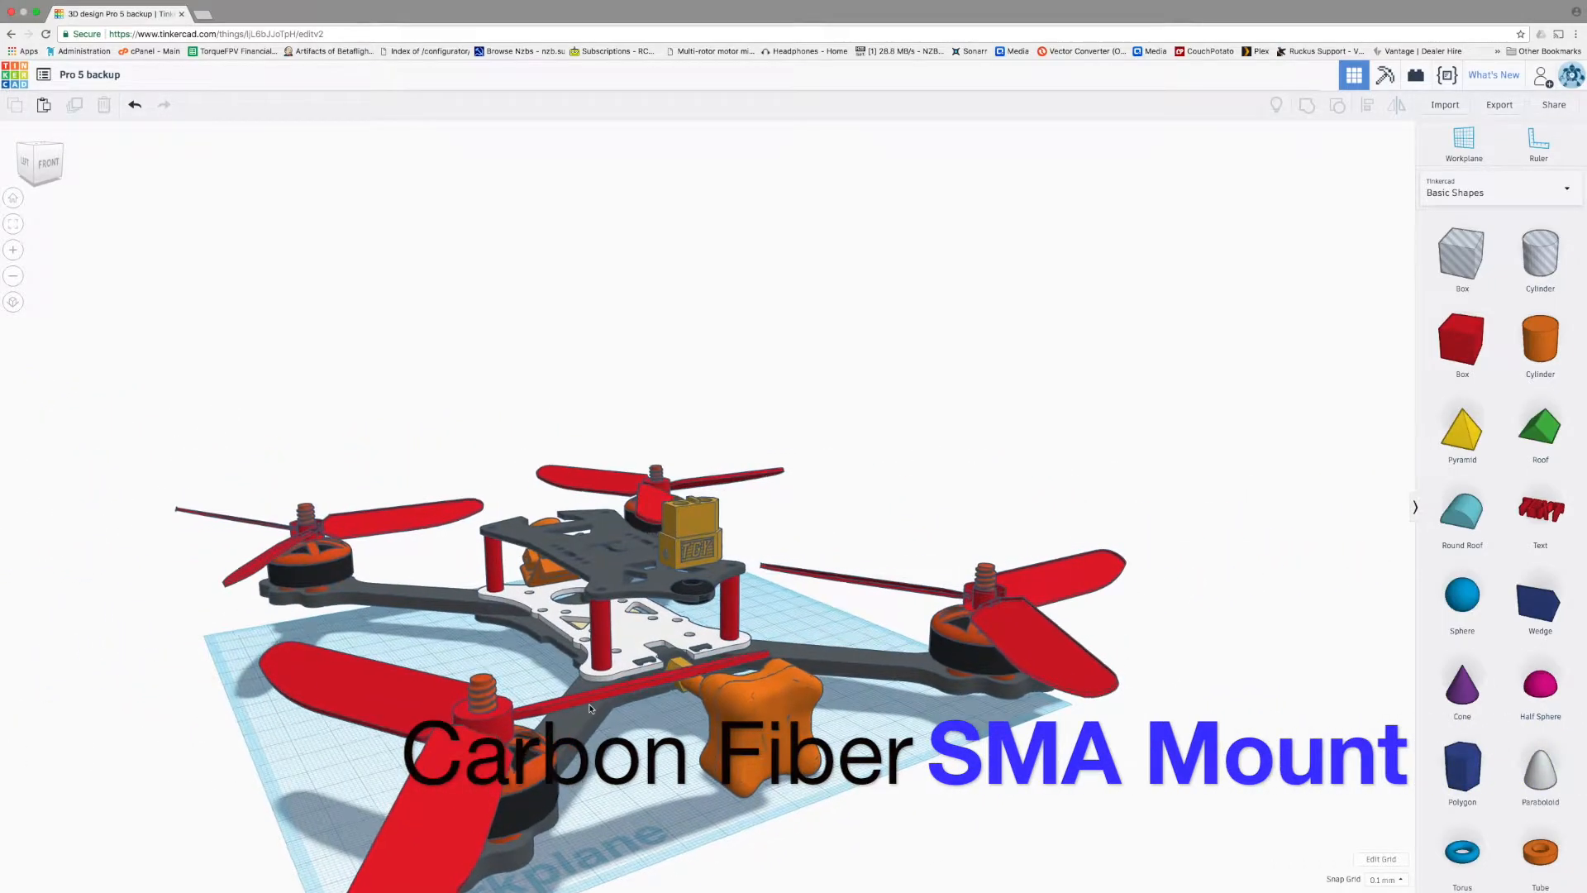
scroll(595, 720, down, 4)
scroll(619, 721, up, 5)
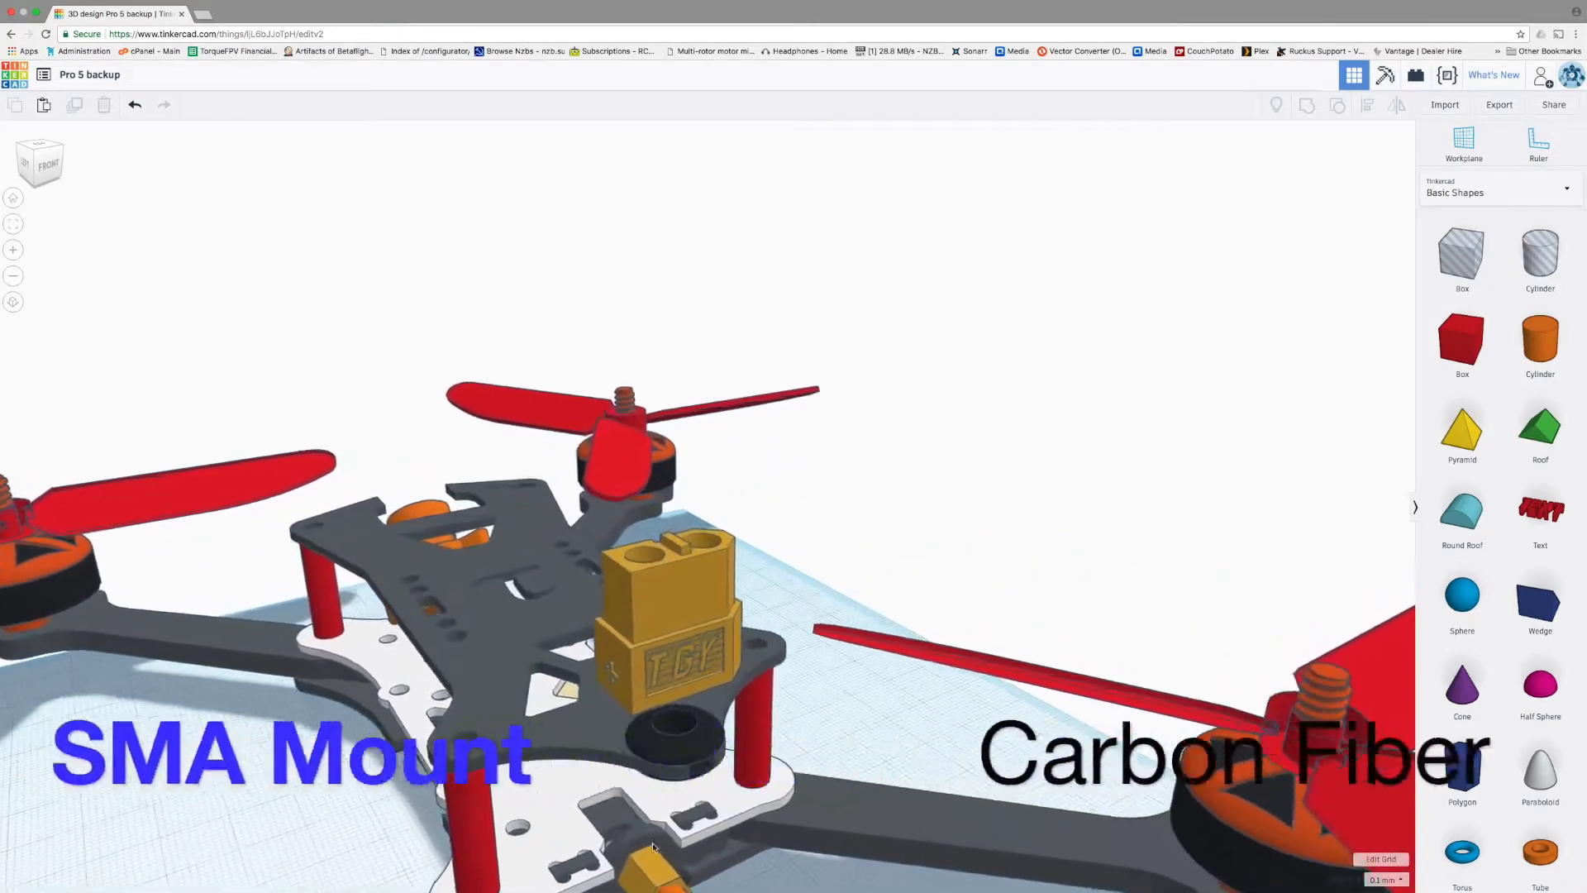
scroll(695, 657, up, 3)
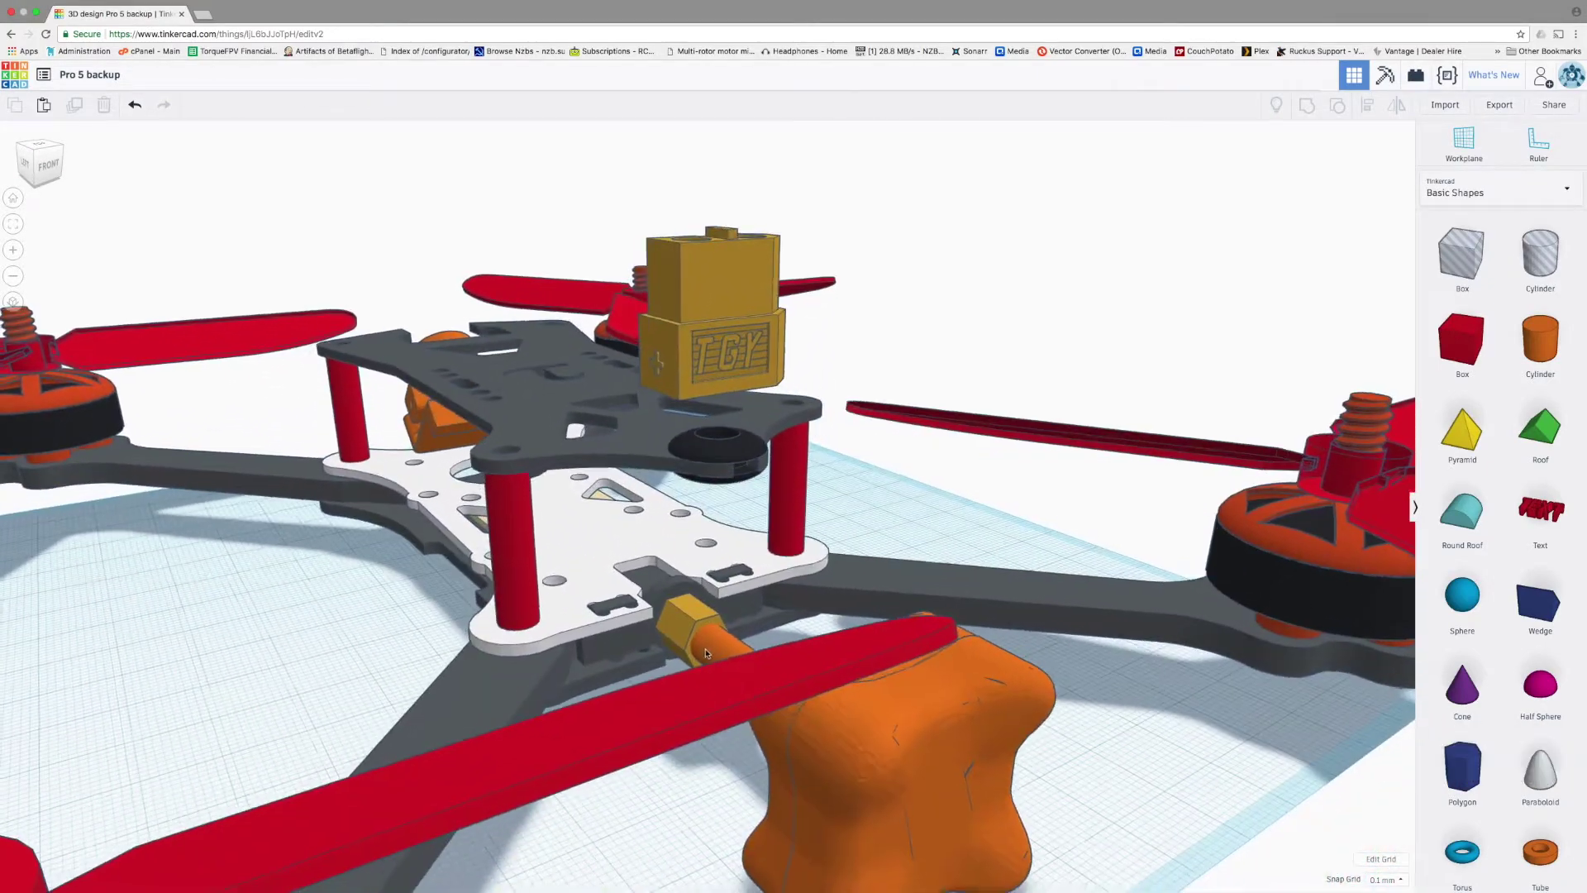
scroll(706, 654, up, 1)
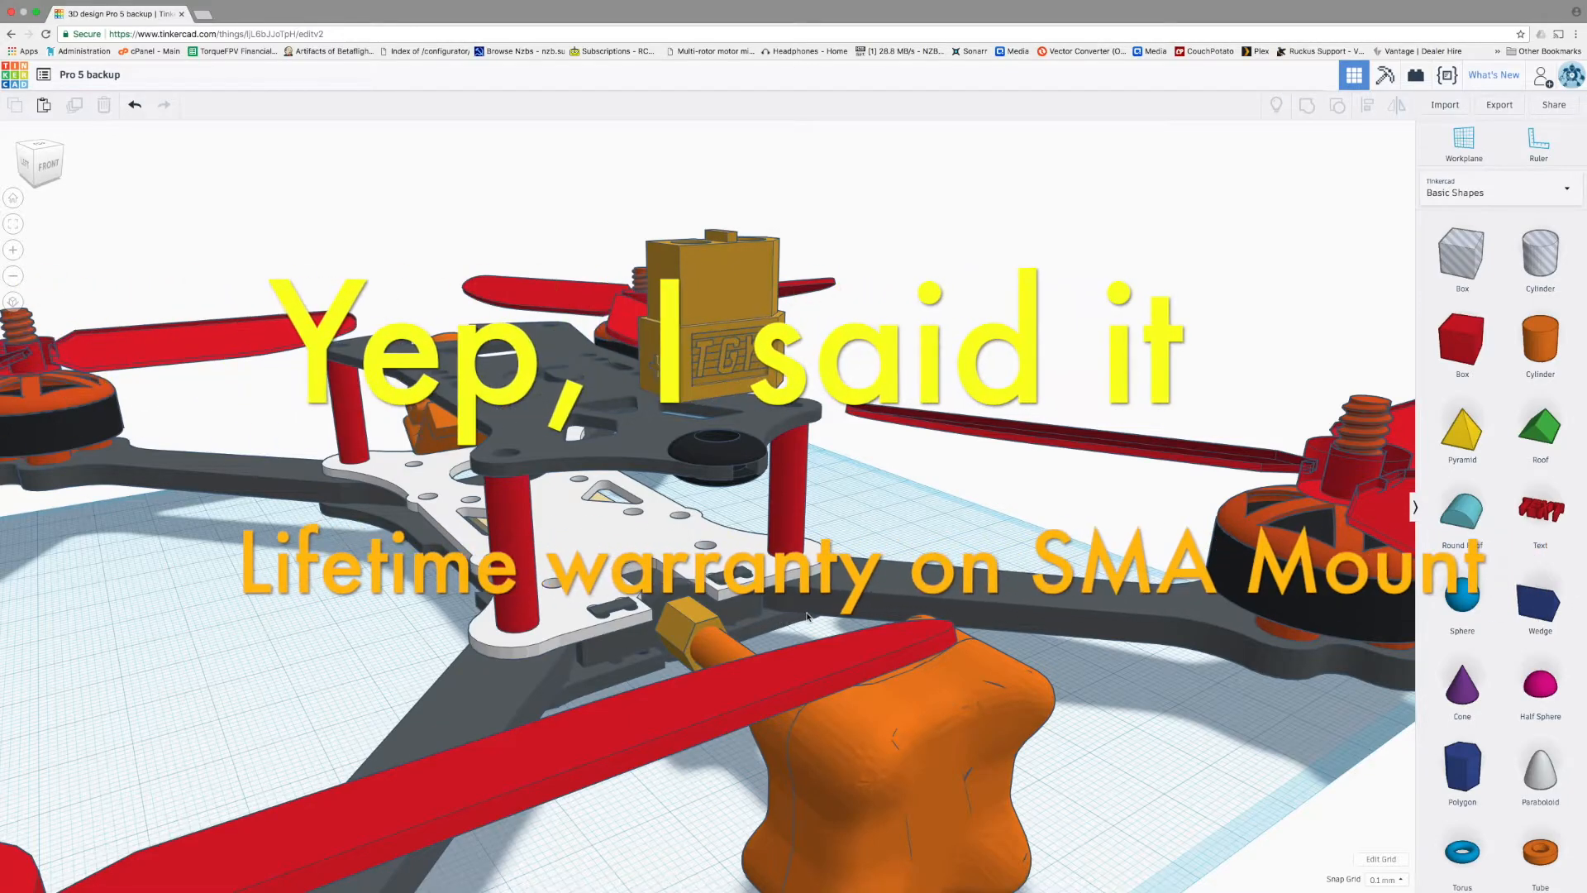
Orbit to an oblique angle facing the centre plates and the yellow connector
drag(740, 619, 596, 584)
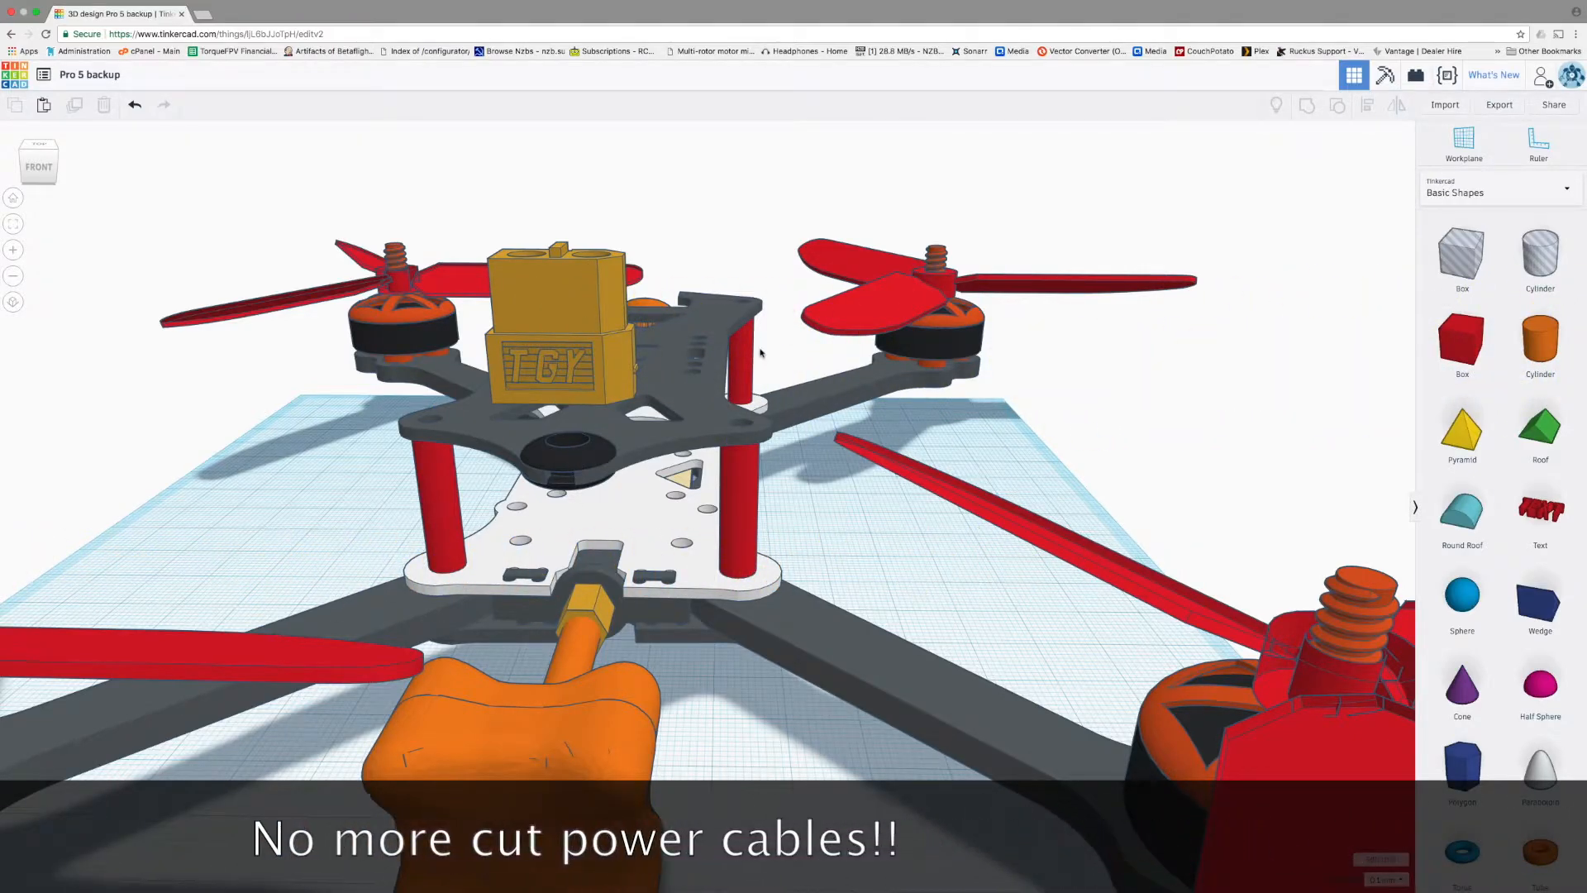
drag(582, 361, 794, 161)
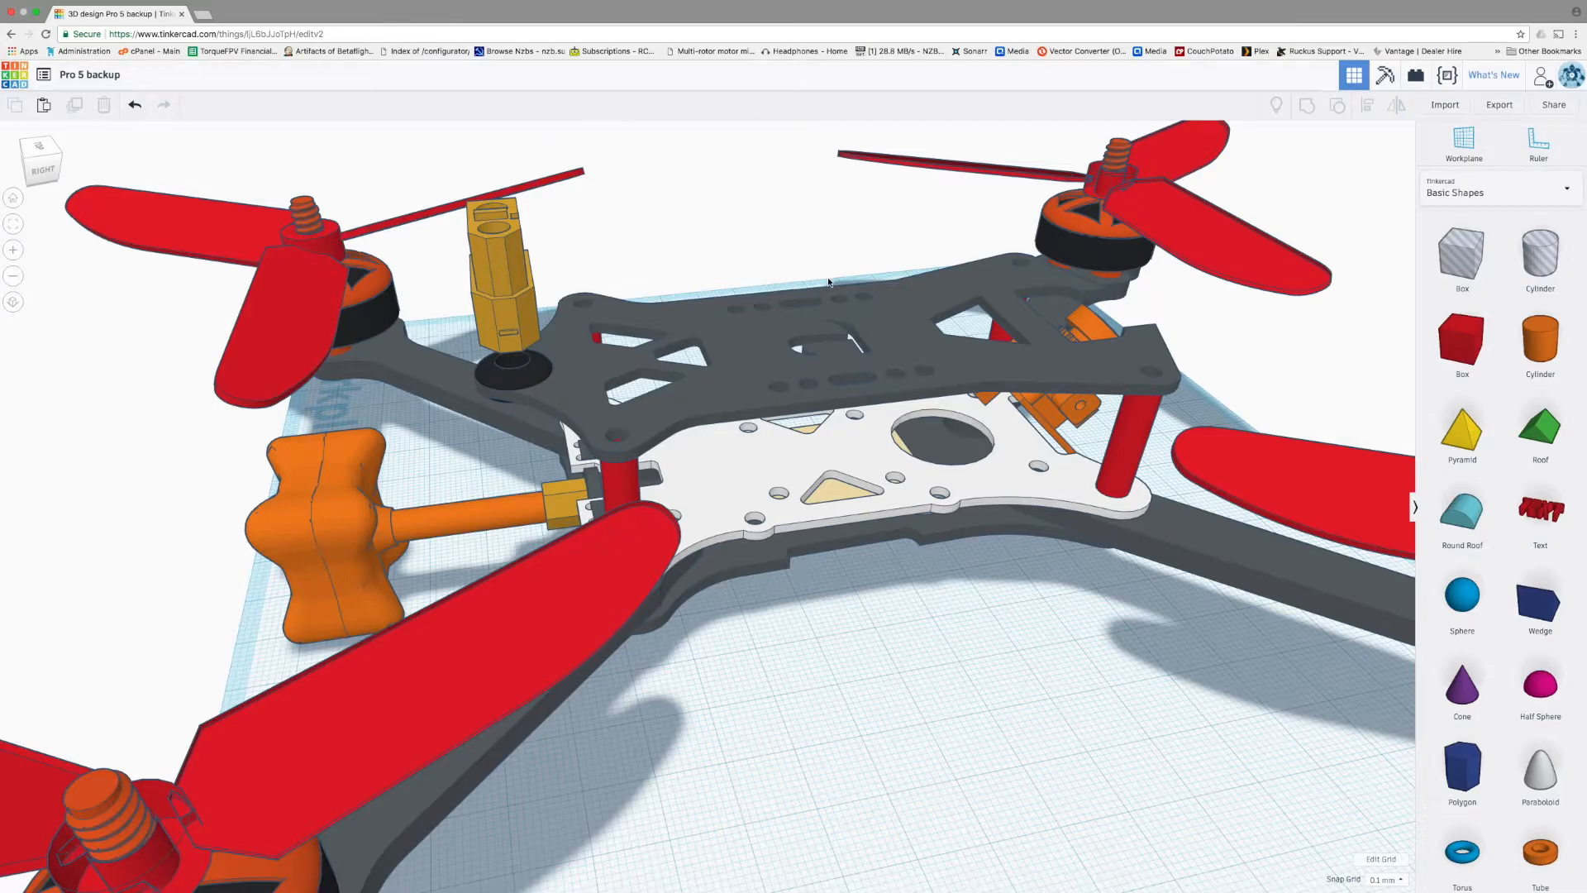
Orbit through low and high side angles around the frame, ending near the tilted orange camera
drag(841, 667, 1147, 529)
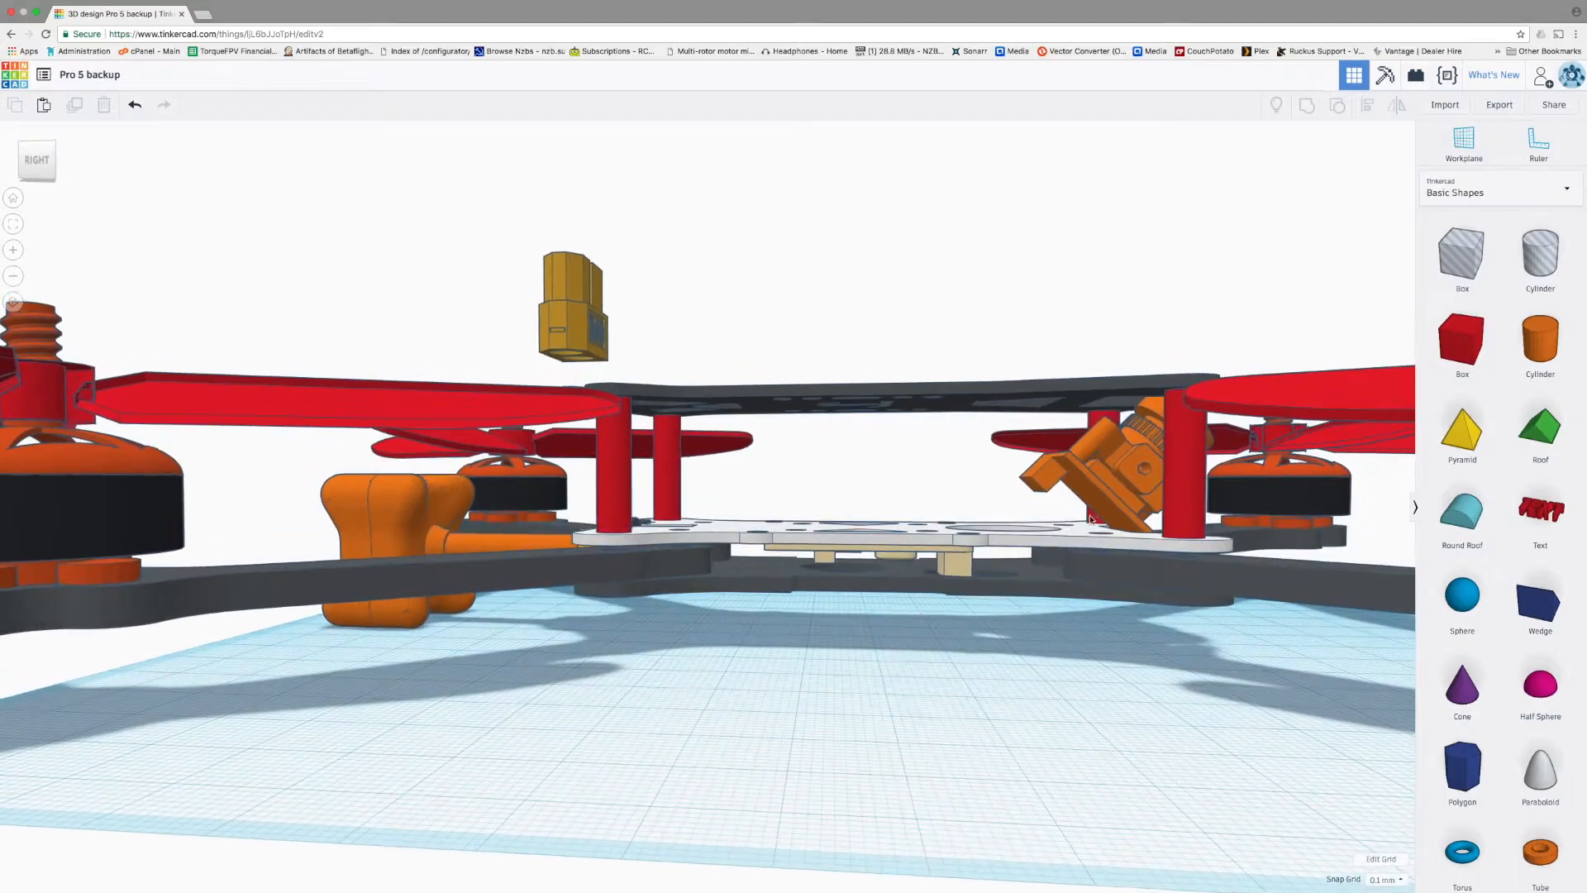
drag(1104, 595, 924, 512)
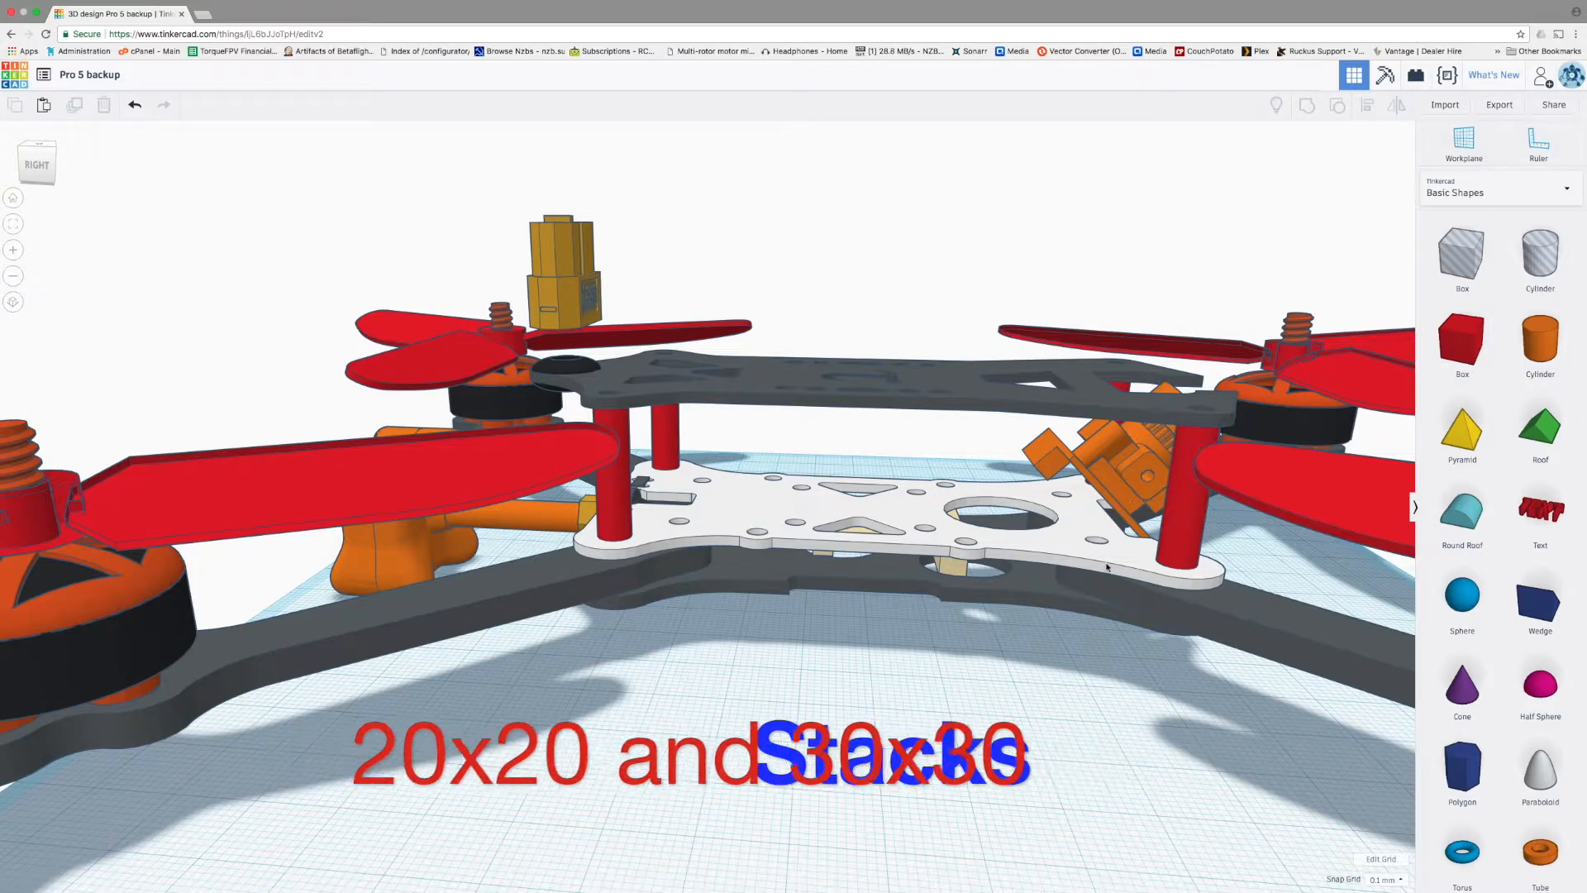
drag(1125, 490, 332, 582)
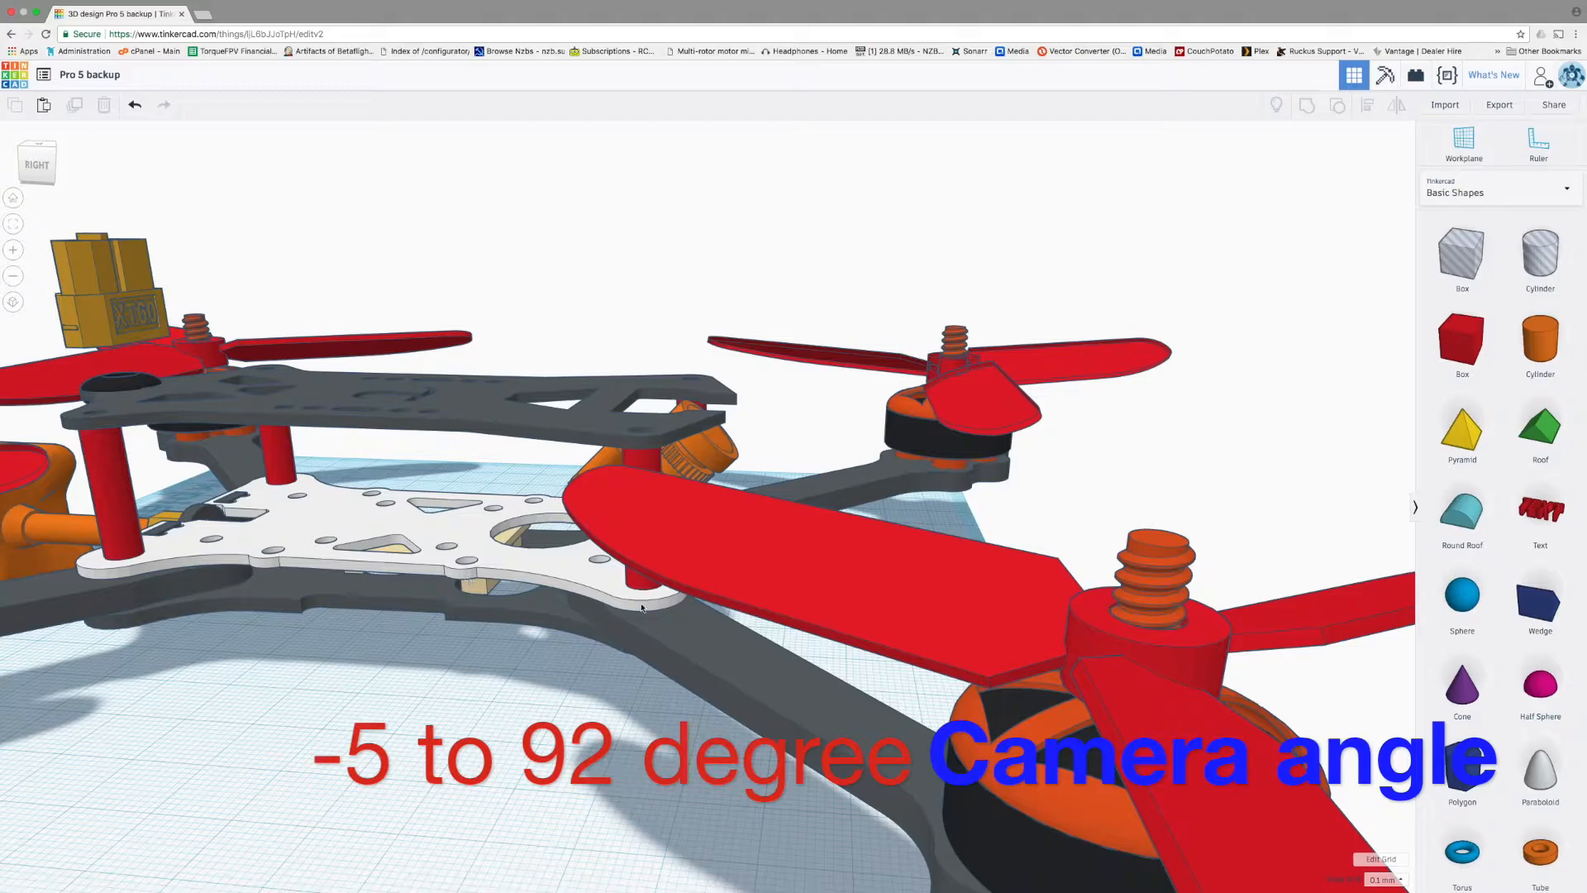
drag(640, 607, 734, 453)
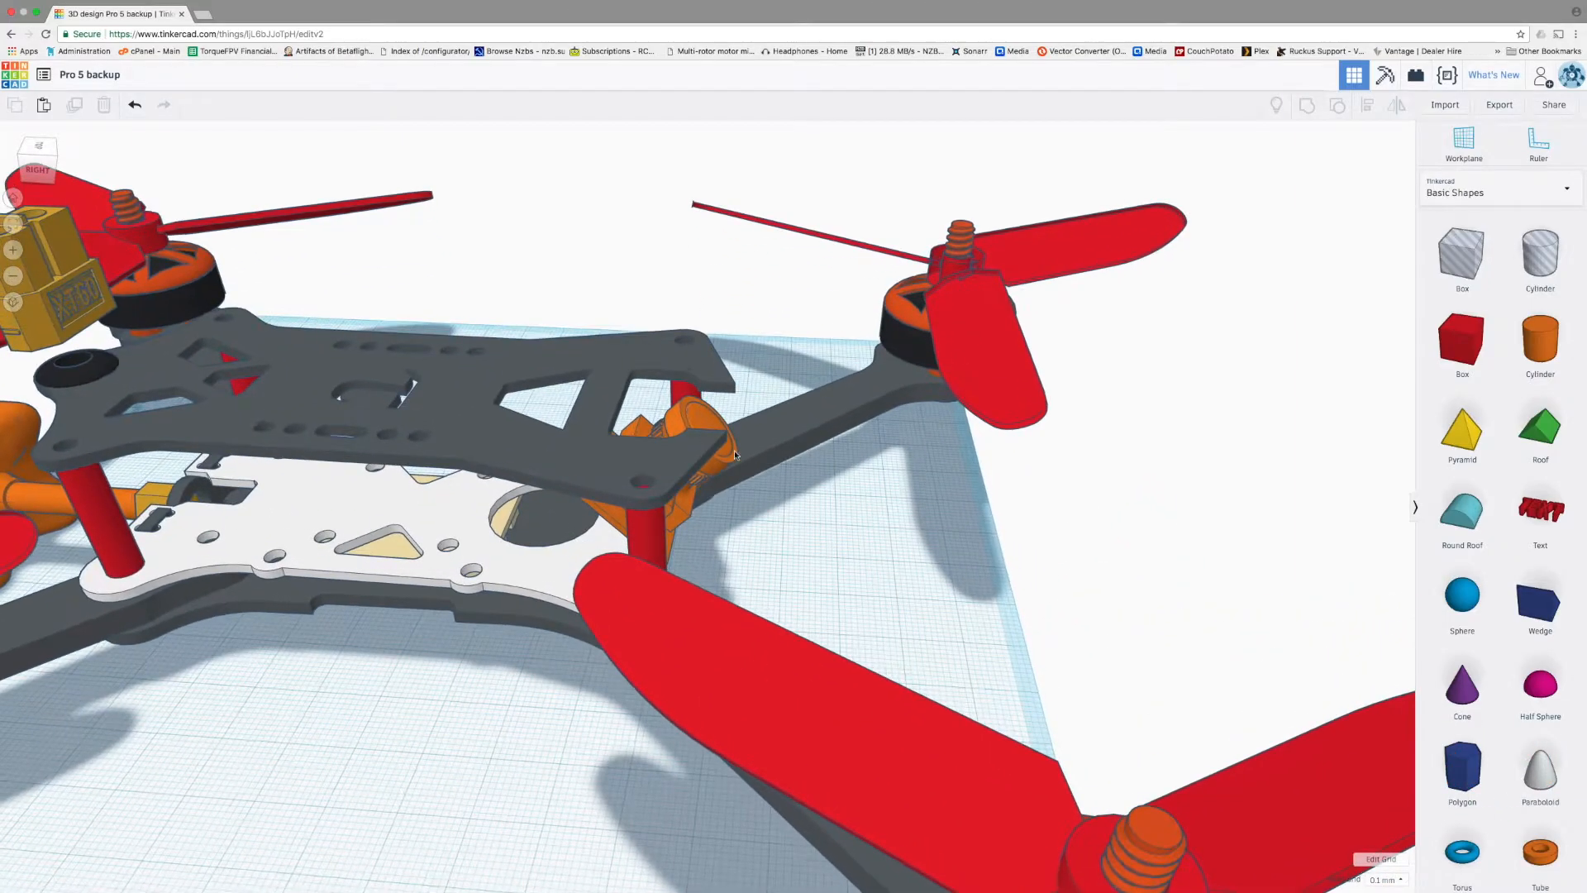
scroll(921, 540, down, 5)
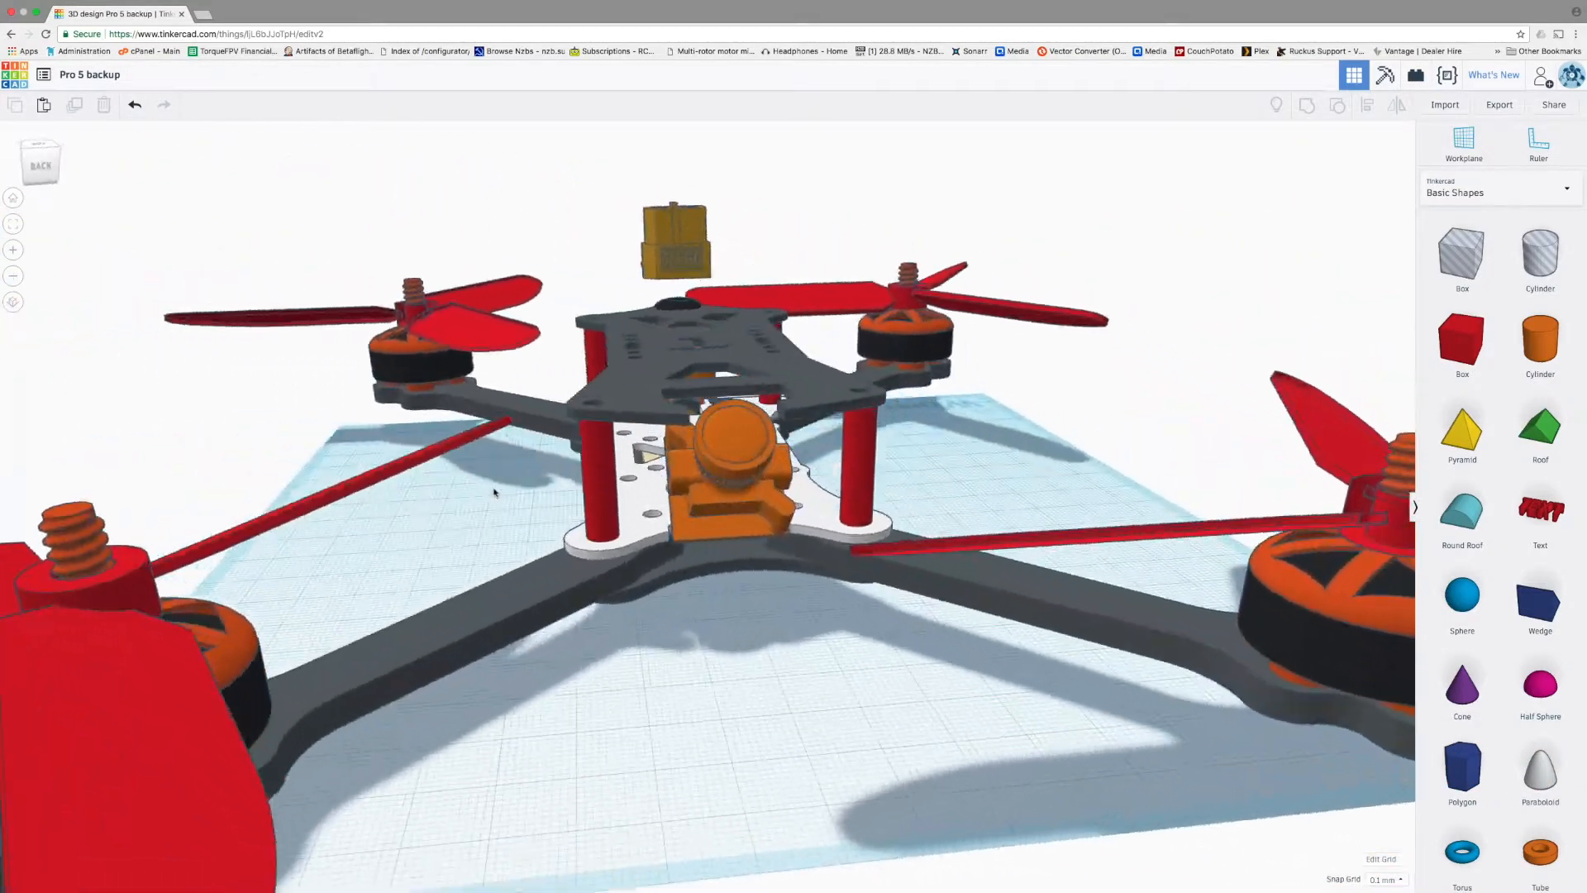
mouse_move(744, 496)
mouse_down()
mouse_move(806, 520)
mouse_move(1050, 459)
mouse_move(943, 708)
mouse_up()
scroll(868, 497, up, 5)
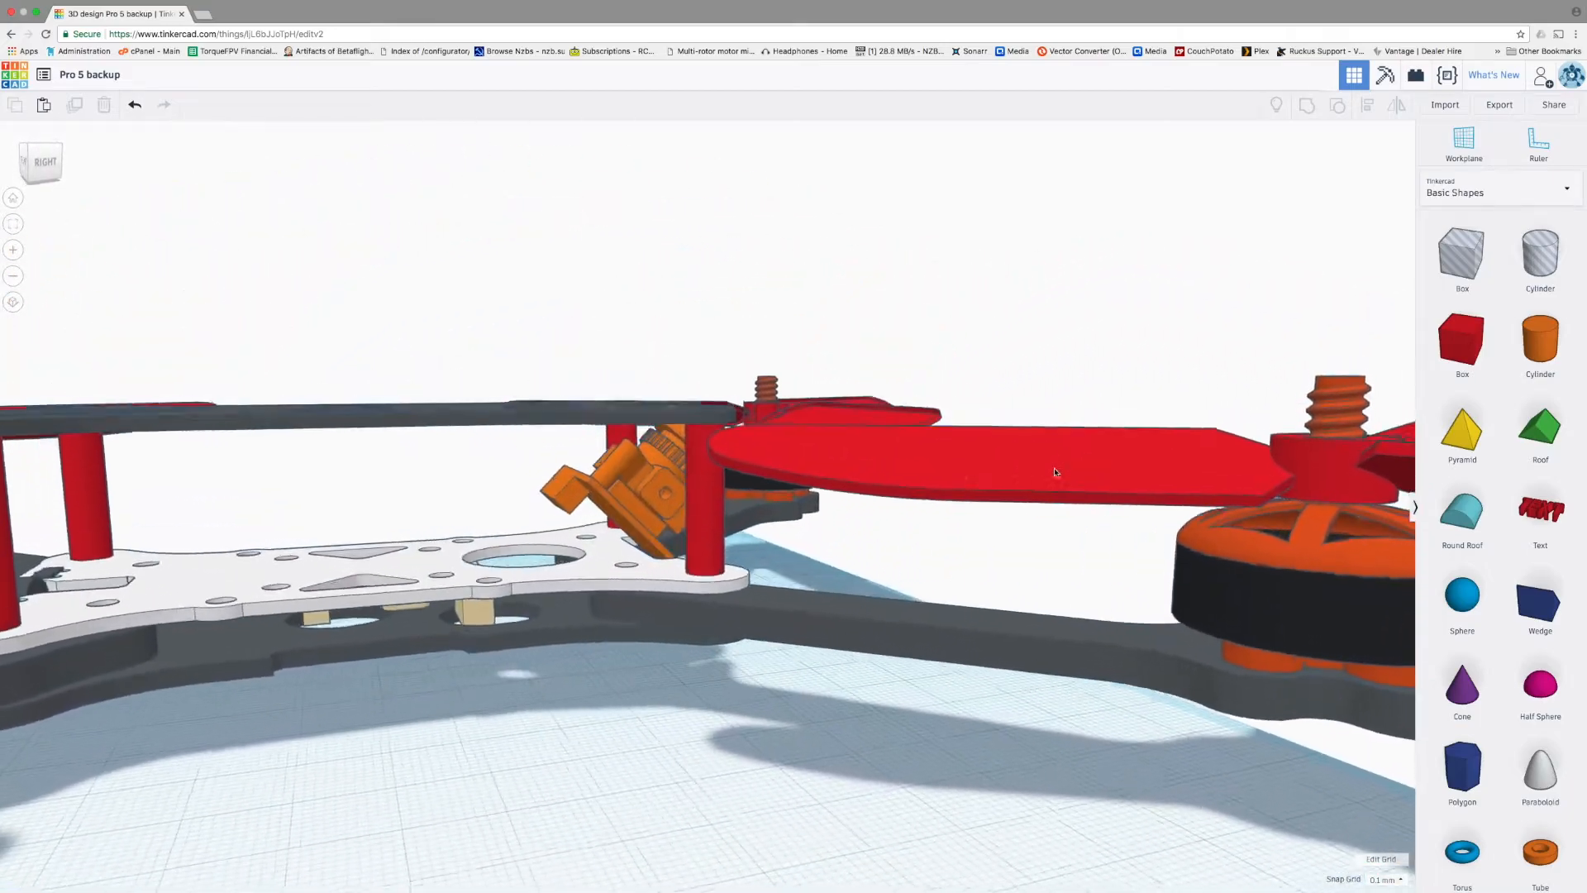
scroll(944, 707, up, 4)
scroll(924, 707, down, 5)
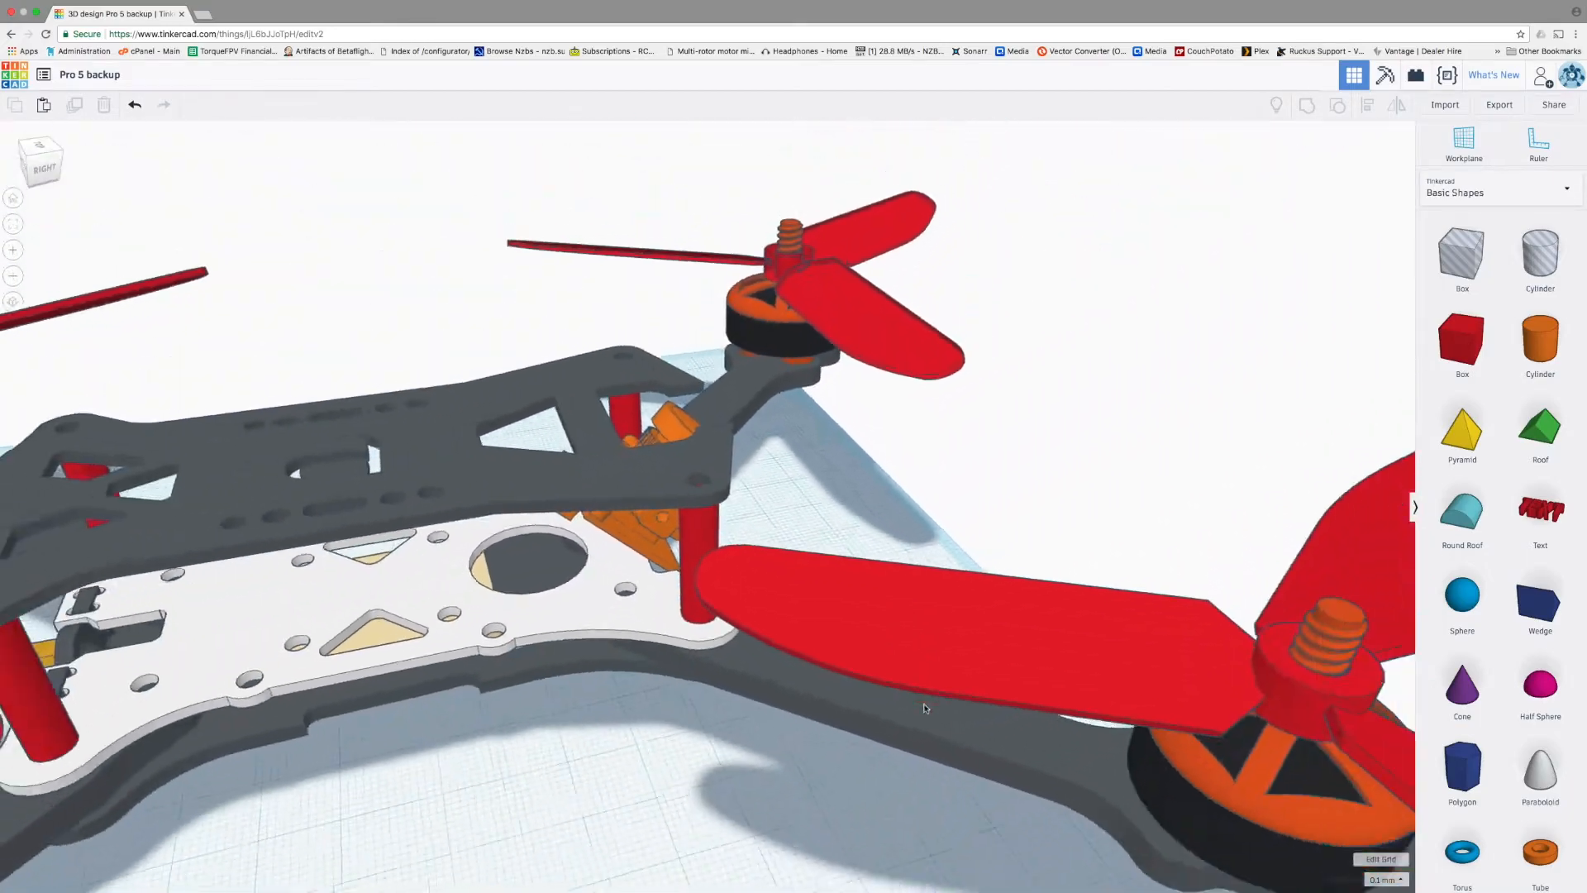
Orbit to a wider view of the arm joint and select the grey arm under the plates
drag(756, 722, 736, 644)
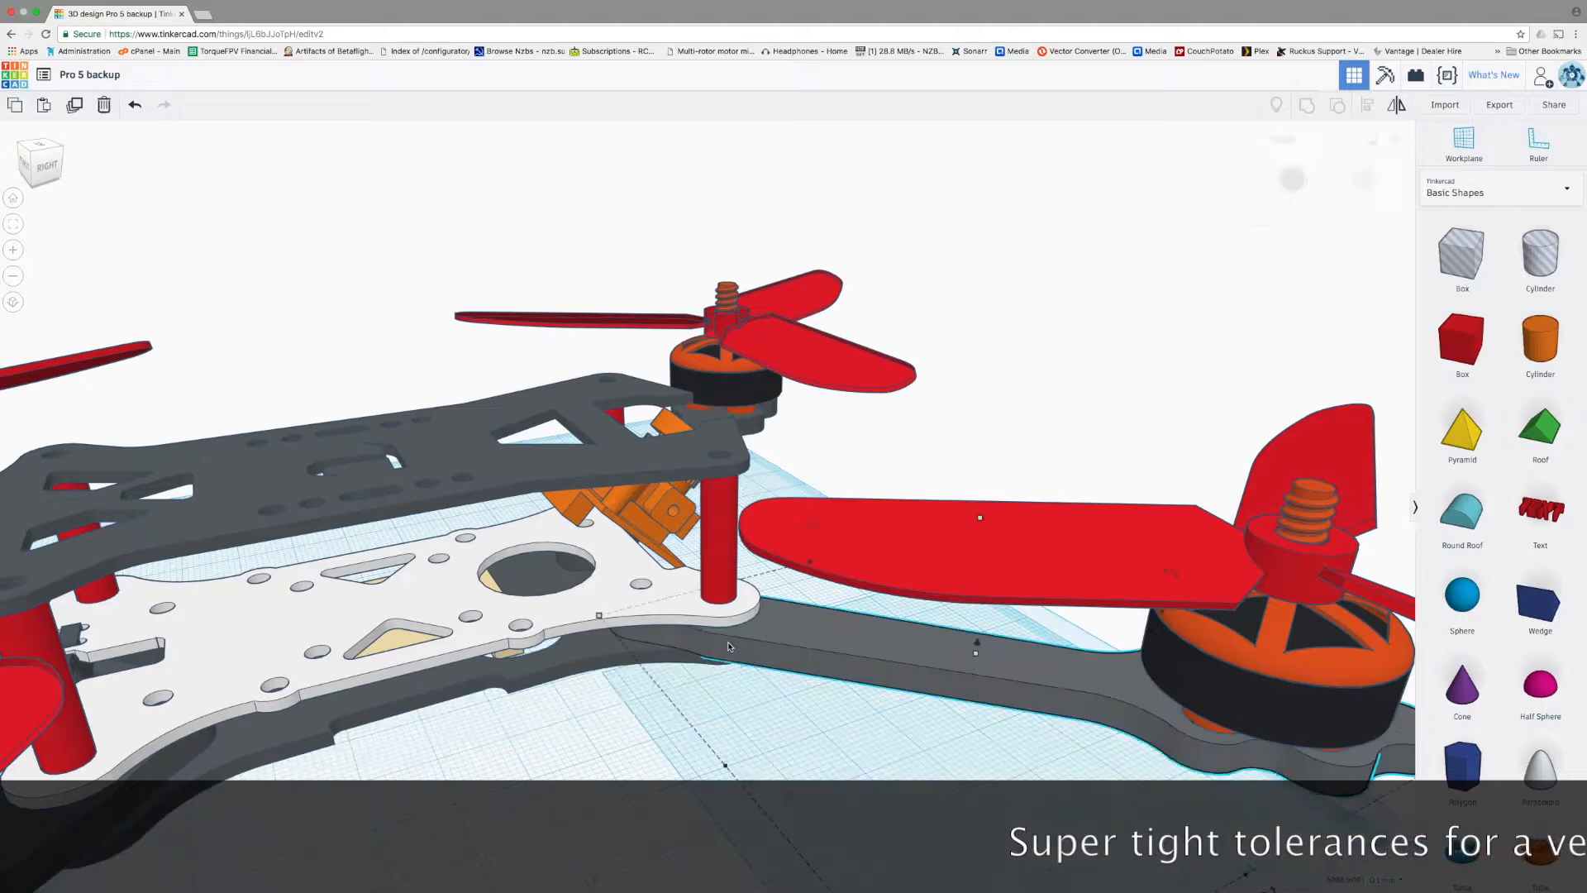
click(734, 641)
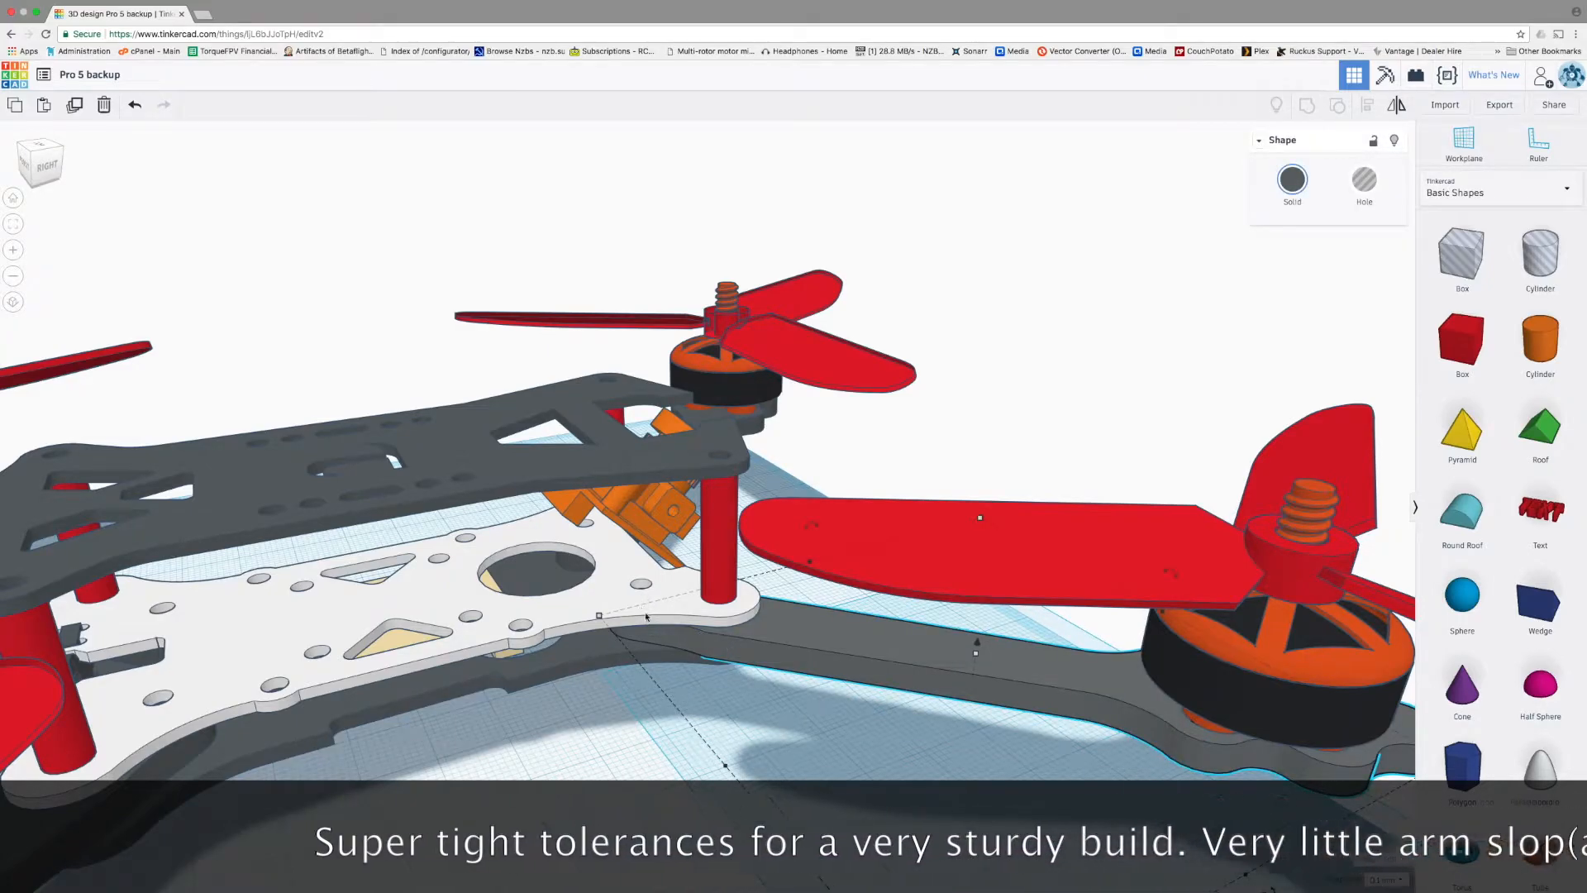